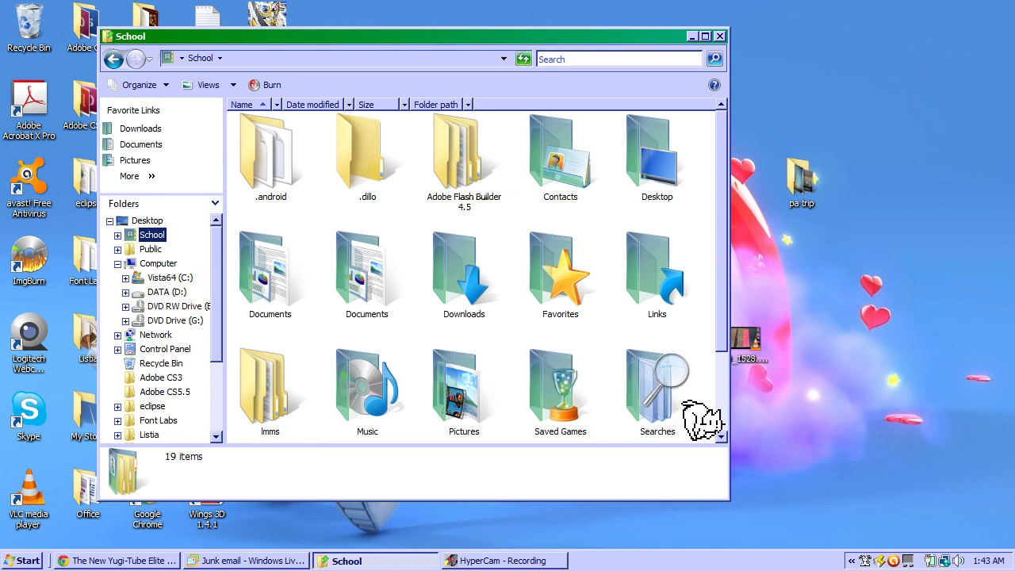
# - Open the configuration dialog of the Neko desktop cat
pyautogui.rightClick(865, 561)
pyautogui.click(900, 540)
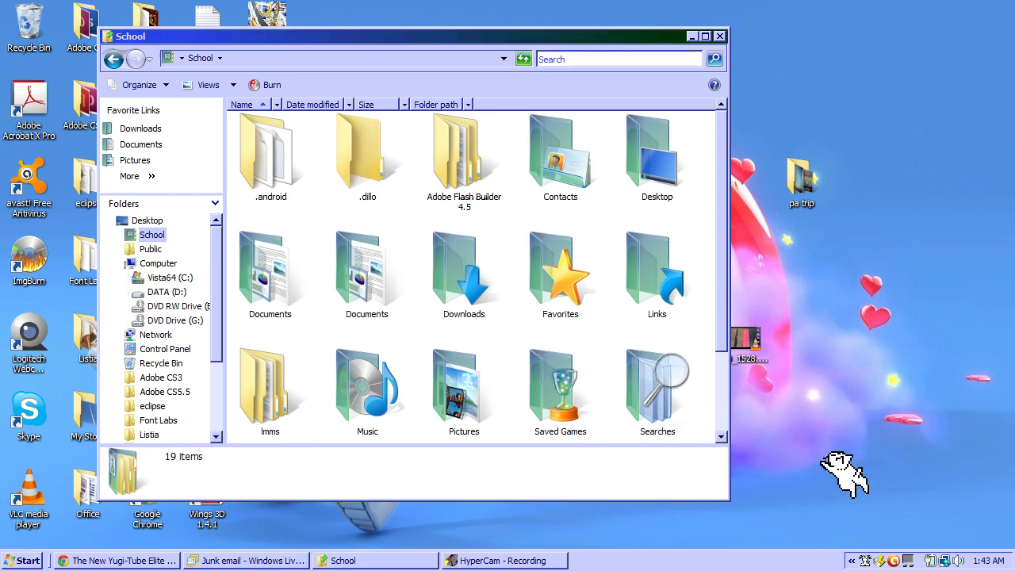
pyautogui.doubleClick(781, 440)
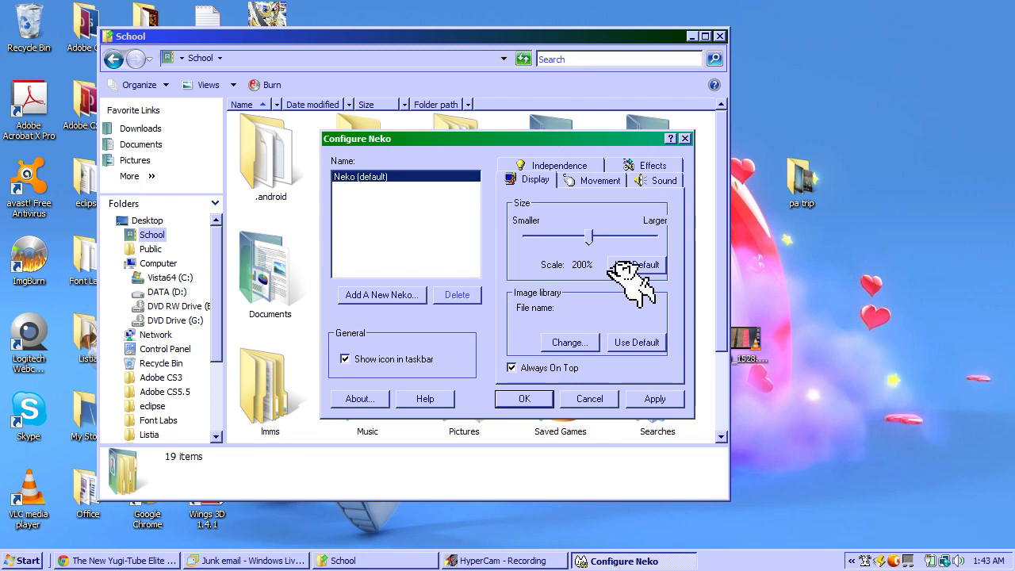
# - Set the default Neko's behaviour action to Run away from the mouse and apply it
pyautogui.click(599, 180)
pyautogui.click(559, 165)
pyautogui.click(657, 222)
pyautogui.click(600, 245)
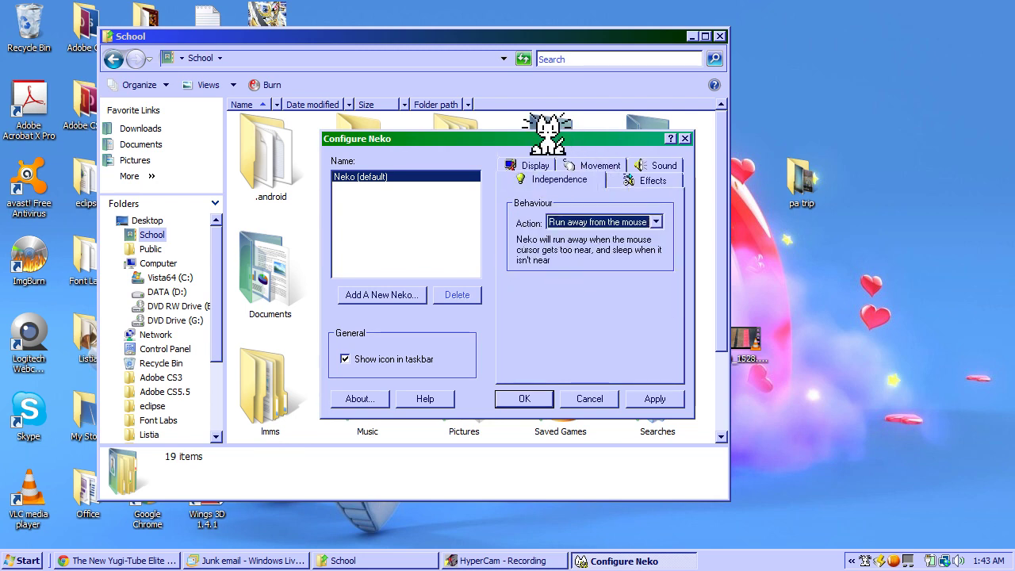
pyautogui.click(655, 400)
pyautogui.moveTo(492, 139); pyautogui.dragTo(491, 156)
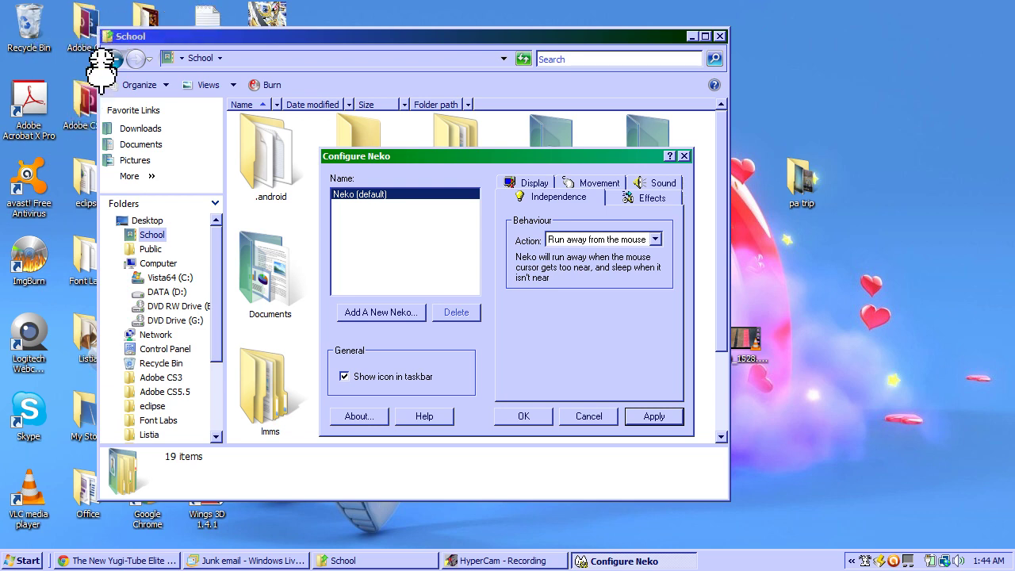
# - Change the default Neko's behaviour to Run around randomly and apply it
pyautogui.click(655, 240)
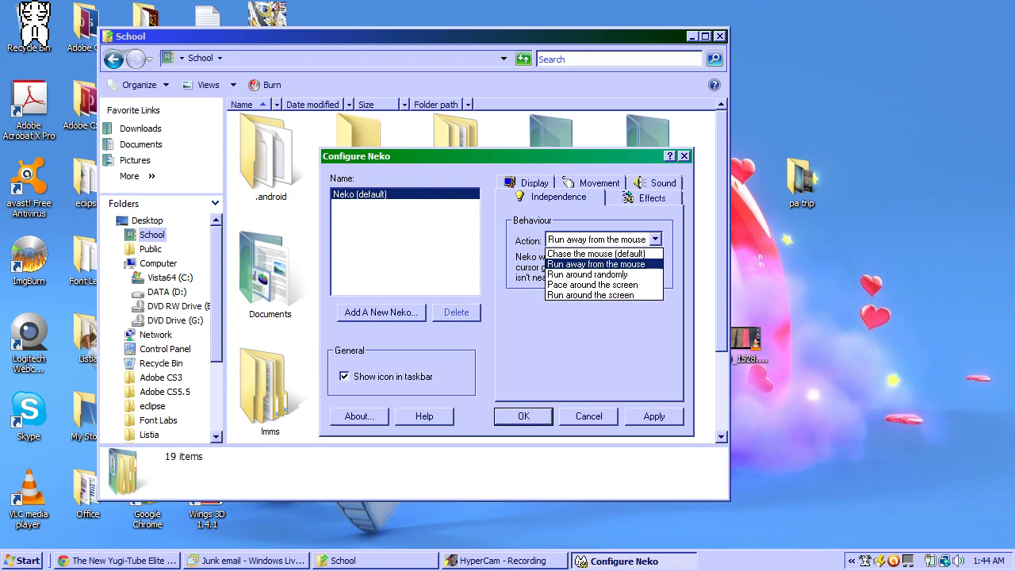
pyautogui.click(591, 275)
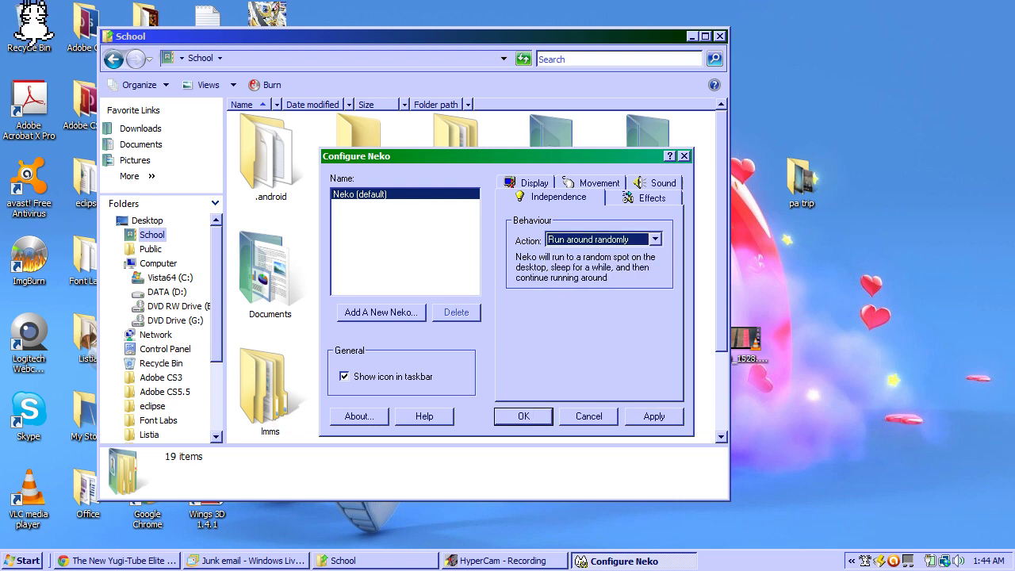
pyautogui.click(655, 417)
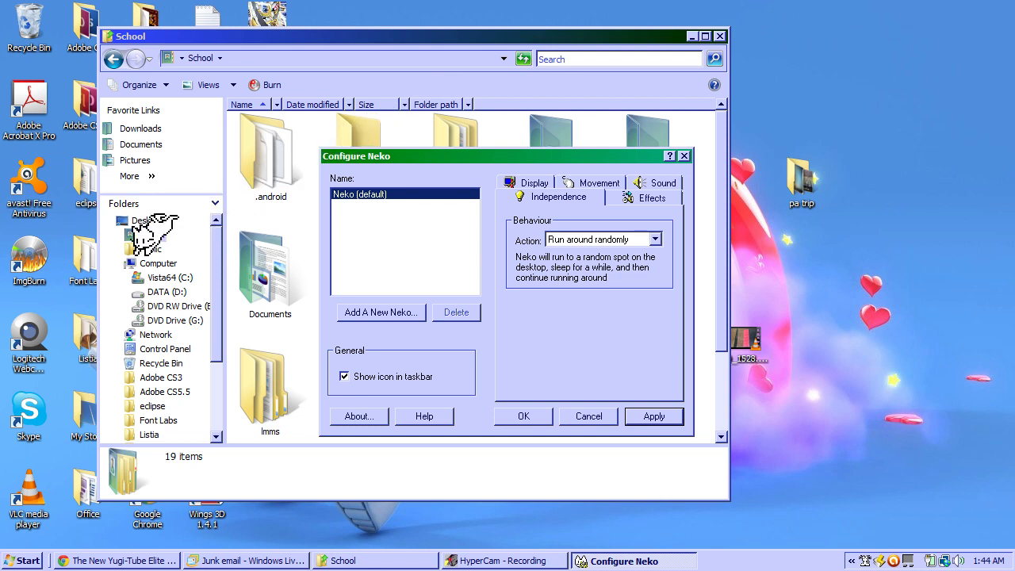
# - Switch the default Neko's action to Pace around the screen and apply the change
pyautogui.click(656, 239)
pyautogui.click(593, 285)
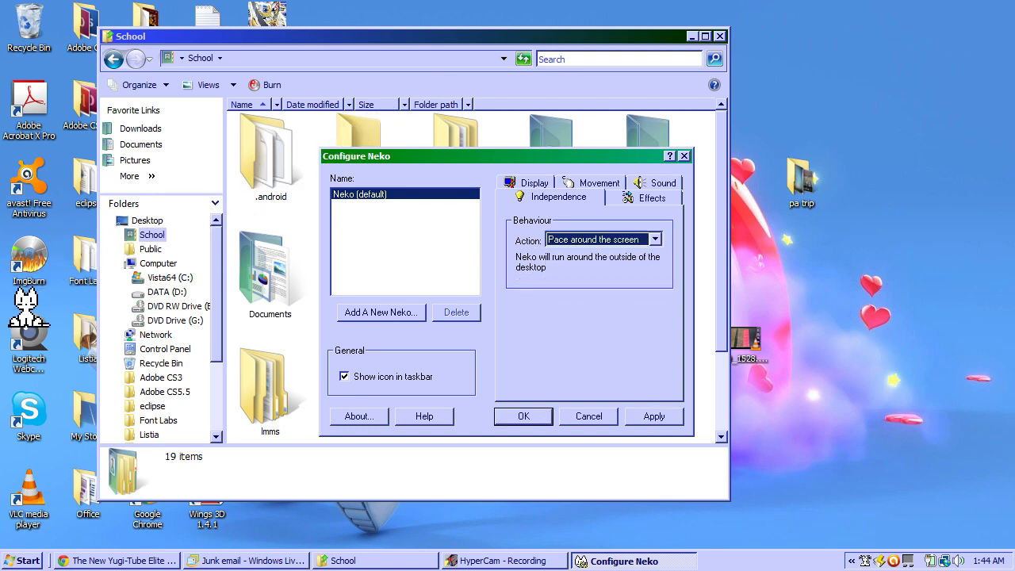
pyautogui.click(655, 416)
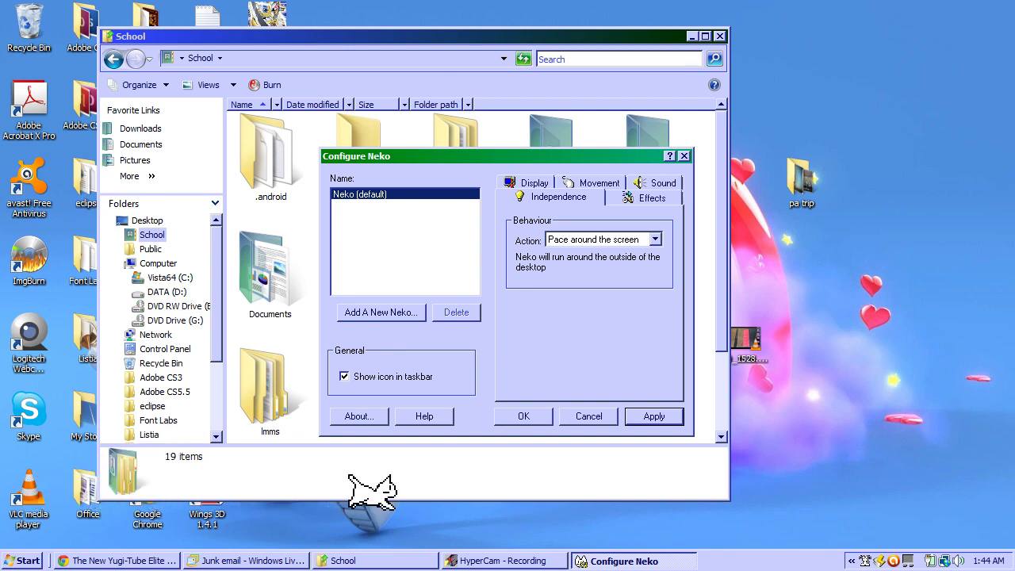
# - Make the default Neko use the Run around the screen action and apply the change
pyautogui.click(655, 240)
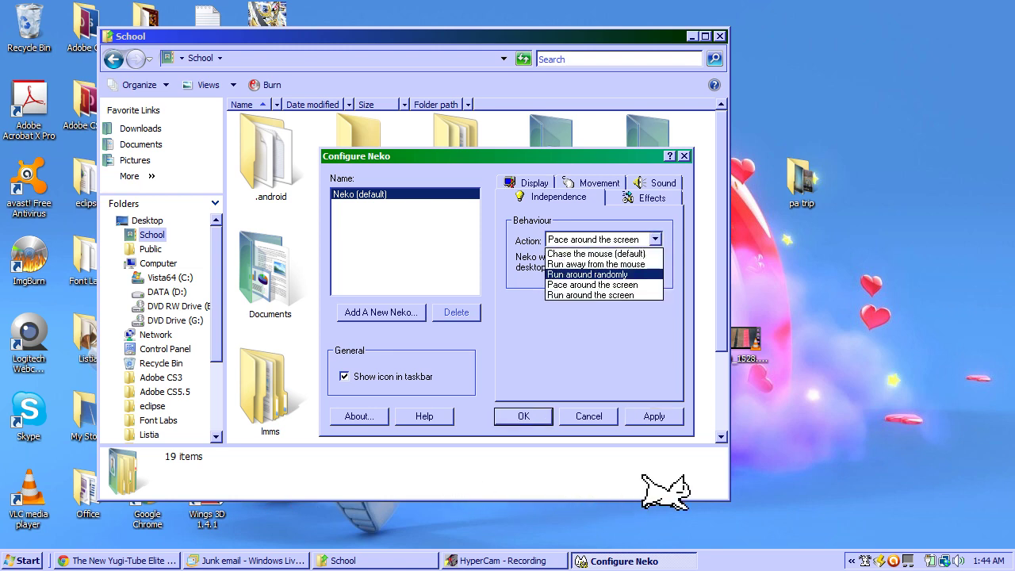
pyautogui.click(596, 294)
pyautogui.click(654, 416)
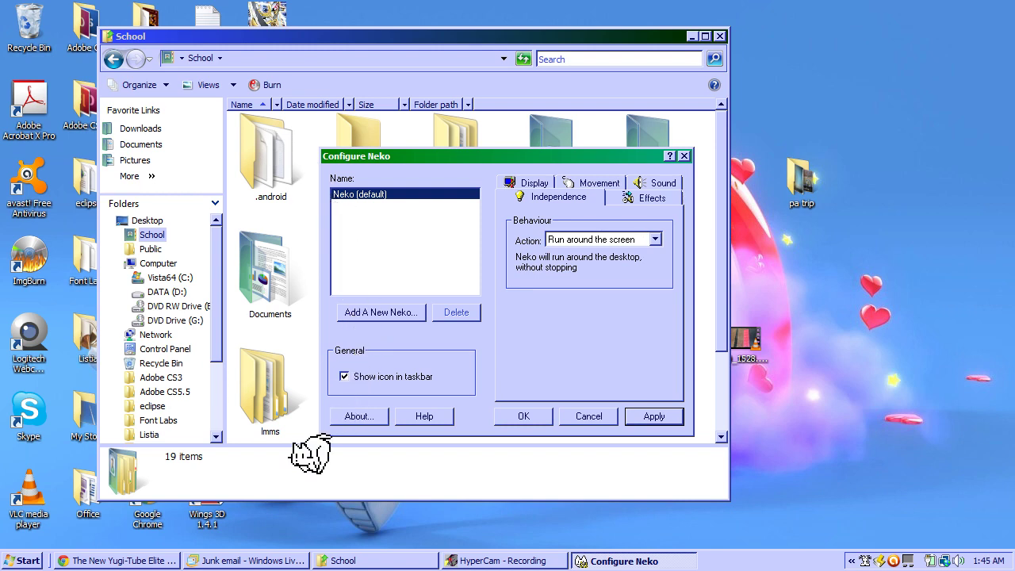
# - Restore the default Neko's behaviour to Chase the mouse (default) and apply it
pyautogui.click(656, 240)
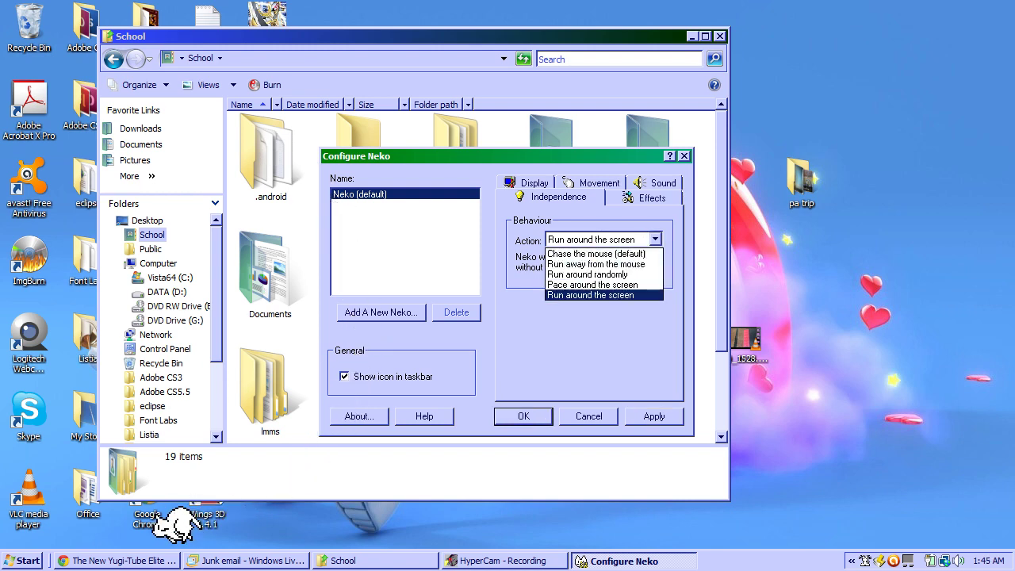
pyautogui.click(598, 252)
pyautogui.click(654, 417)
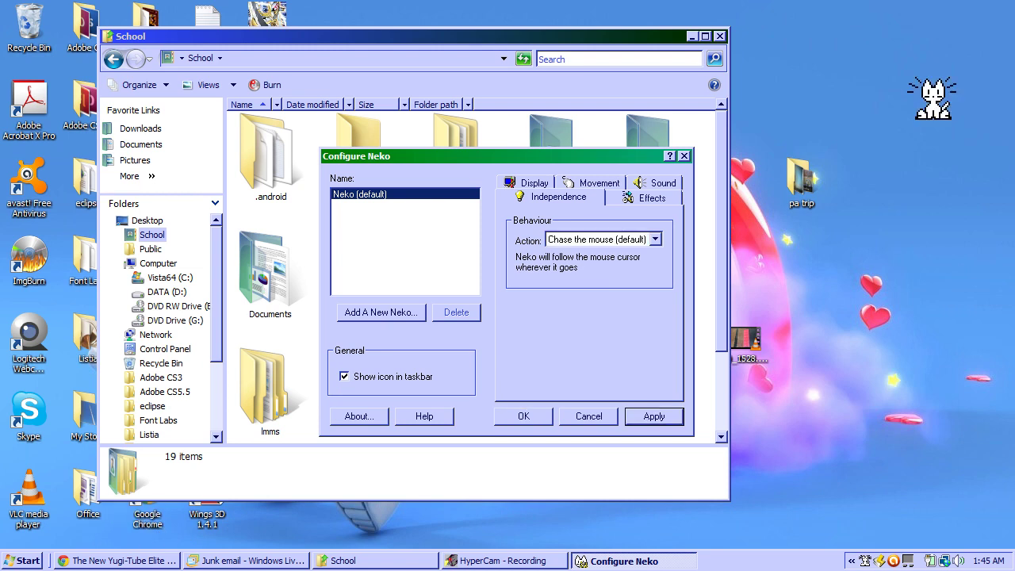
# - Enable footprints in the default Neko's effects and apply the setting
pyautogui.click(528, 183)
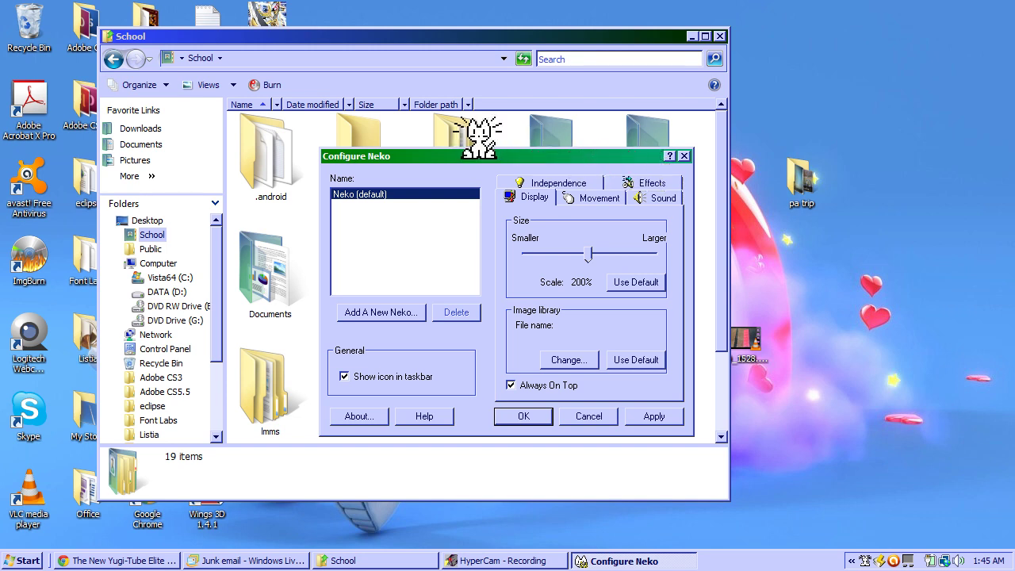
pyautogui.click(652, 183)
pyautogui.click(520, 236)
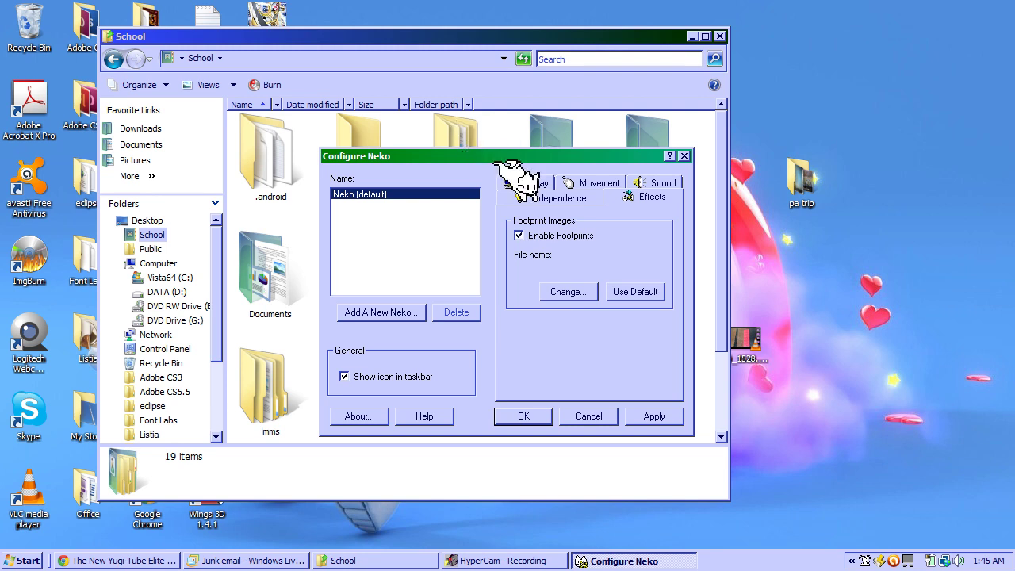
pyautogui.click(655, 416)
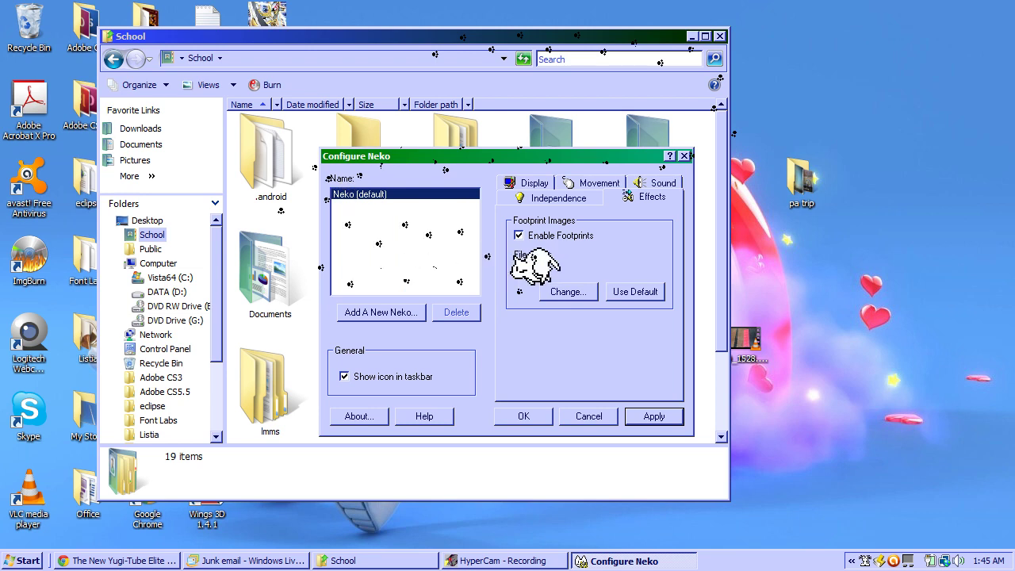
# - Disable the default Neko's footprints and apply the setting
pyautogui.click(523, 416)
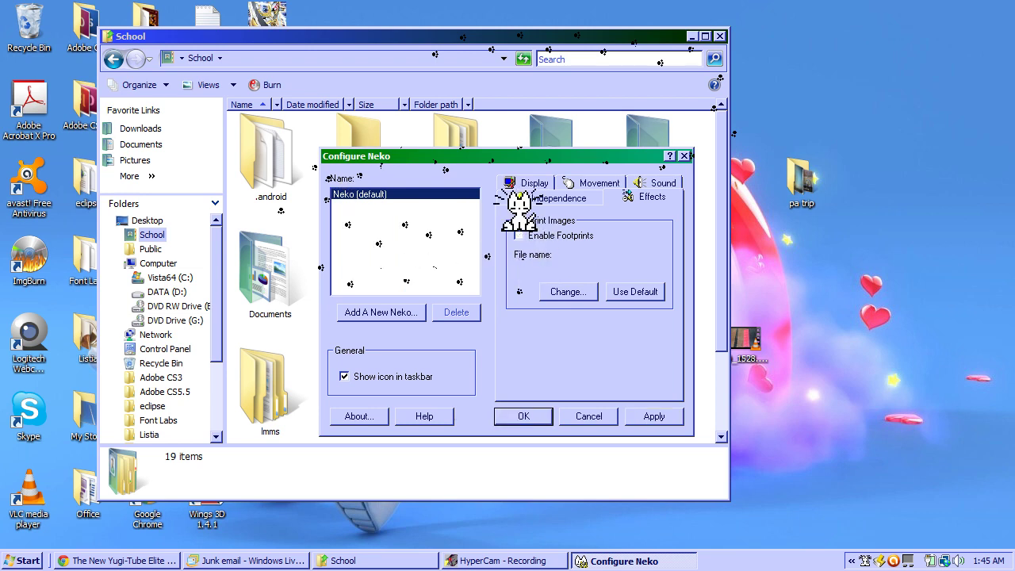
pyautogui.click(655, 416)
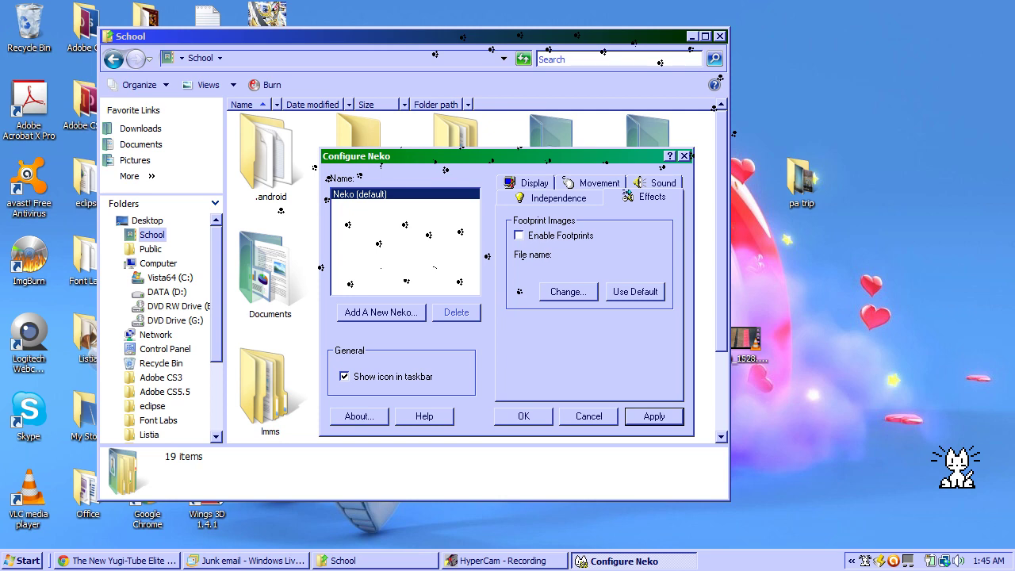
# - Reposition the Neko configuration dialog and the School folder window to clear leftover paw prints, and bring the dialog back to the front
pyautogui.moveTo(507, 157)
pyautogui.mouseDown()
pyautogui.moveTo(475, 204)
pyautogui.moveTo(542, 280)
pyautogui.moveTo(573, 11)
pyautogui.moveTo(626, 113)
pyautogui.moveTo(516, 147)
pyautogui.mouseUp()
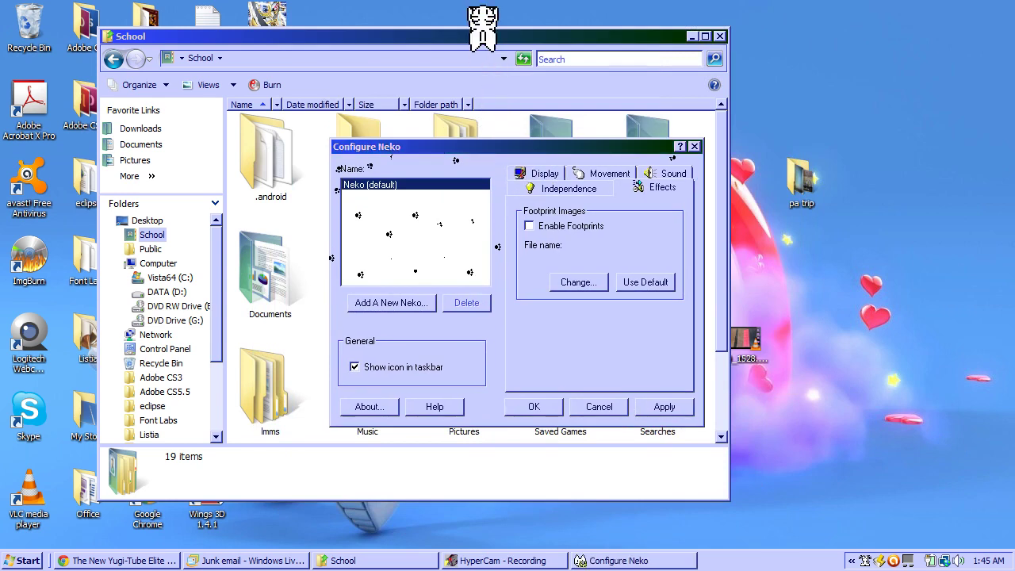
pyautogui.moveTo(570, 36); pyautogui.dragTo(299, 35)
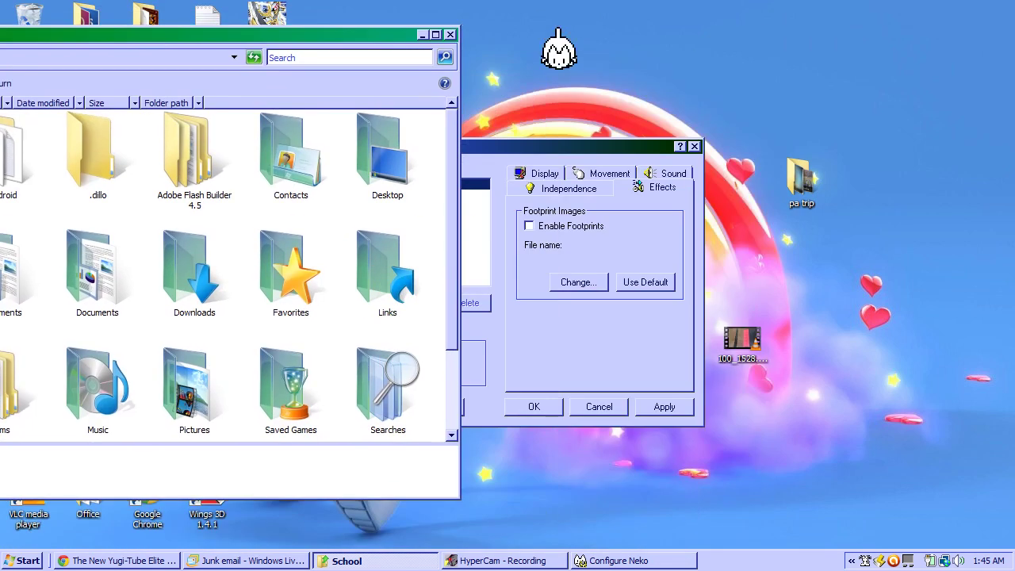
pyautogui.click(524, 147)
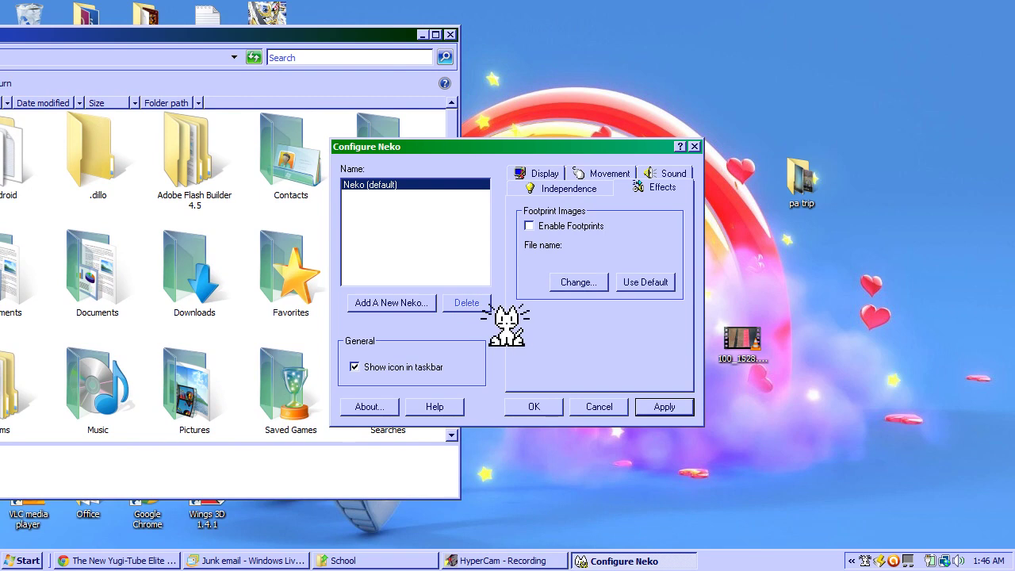
# - Add a new Neko named Meowzers and apply the change
pyautogui.click(392, 303)
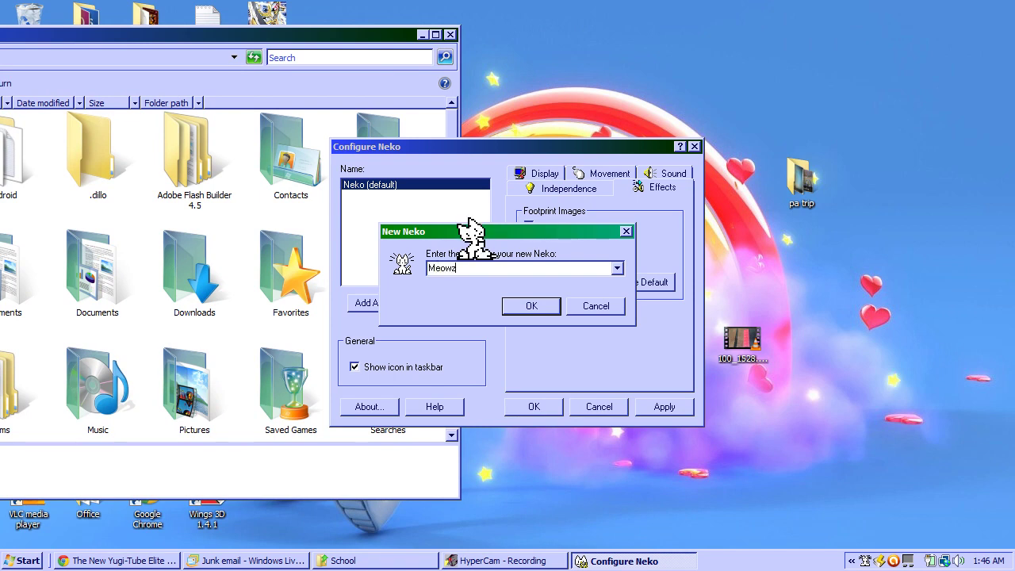
pyautogui.press('Return')
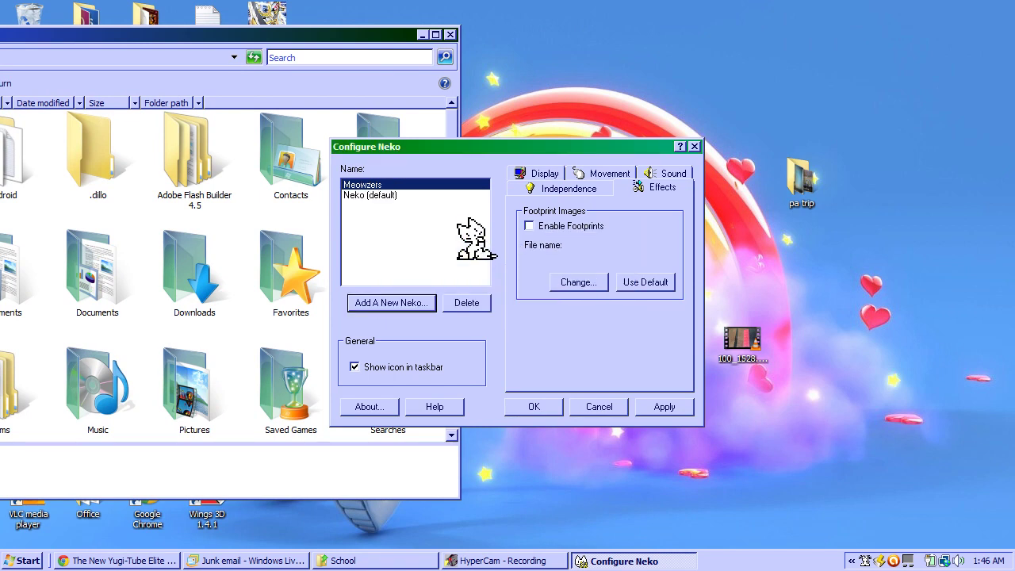
pyautogui.click(664, 407)
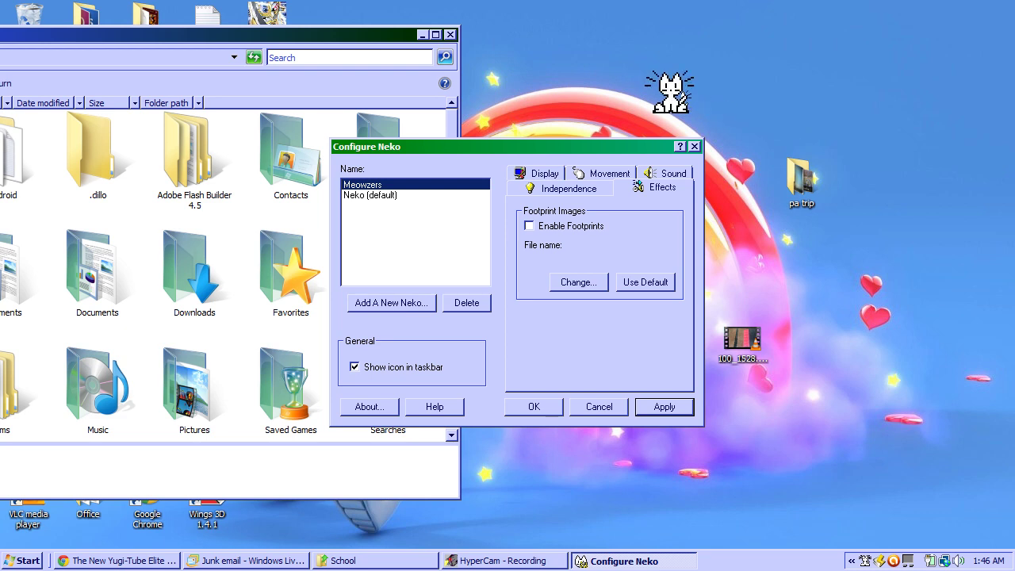
# - Set the behaviour action of Meowzers to Run around randomly
pyautogui.click(373, 185)
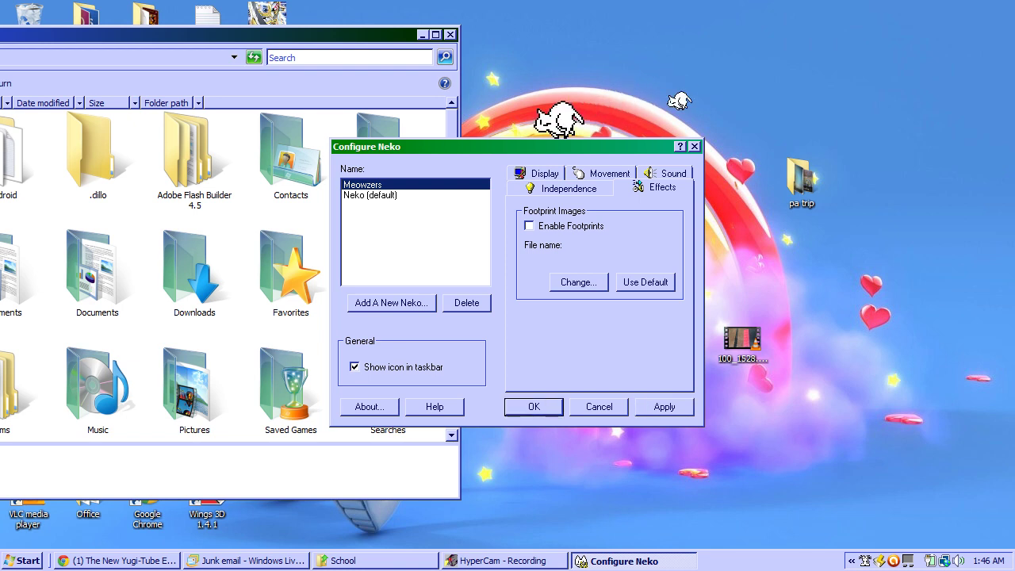
pyautogui.click(568, 189)
pyautogui.click(611, 229)
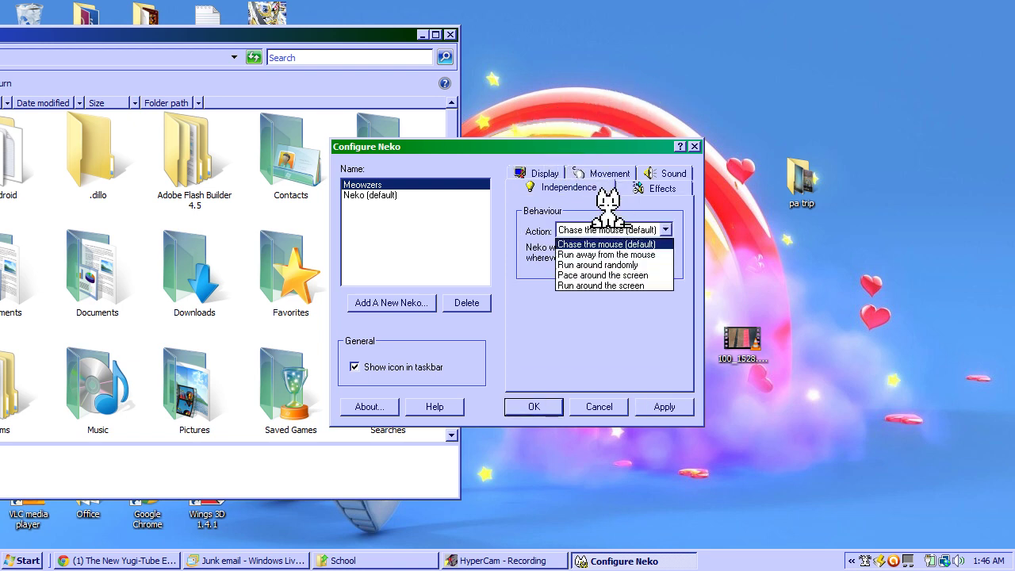
pyautogui.press('Down')
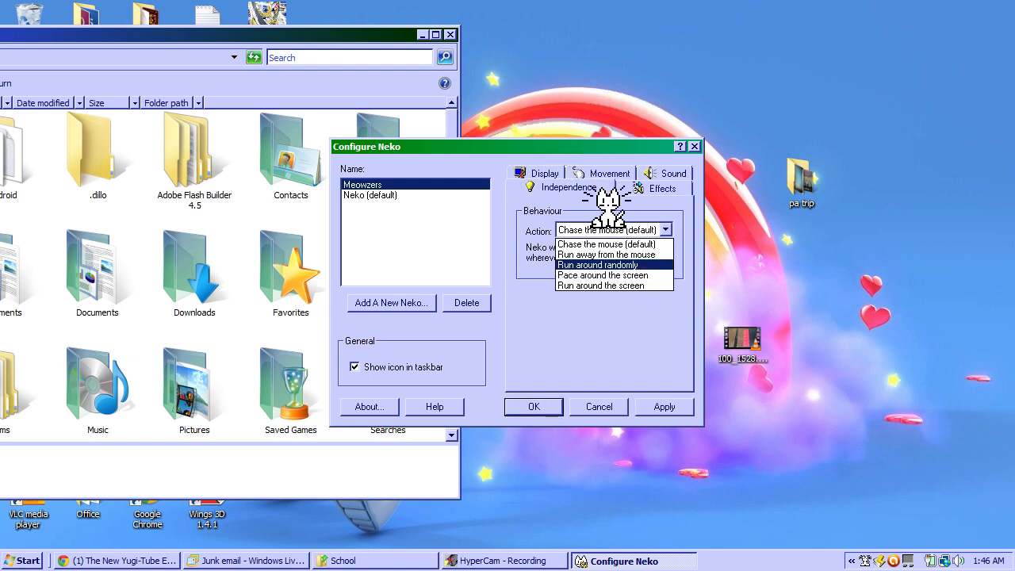
pyautogui.press('Return')
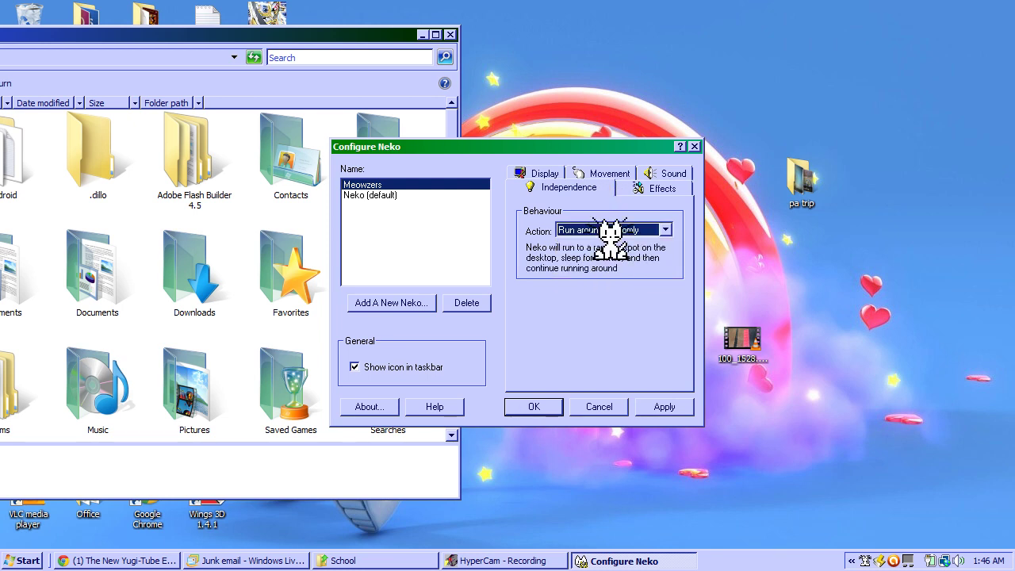
# - Turn on Always On Top in the display settings of Meowzers and apply the changes
pyautogui.hotkey('ctrl', 'Tab')
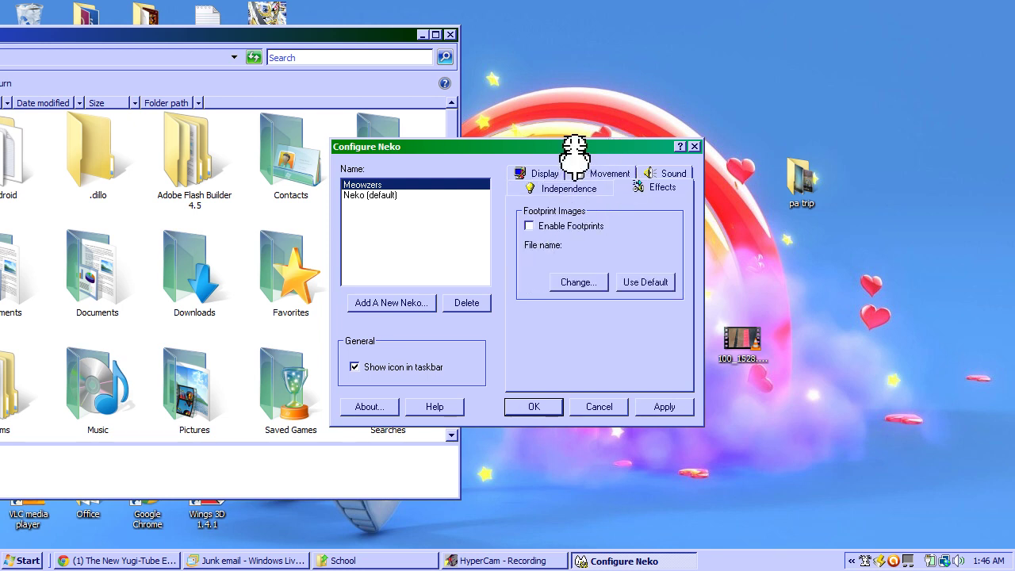
pyautogui.hotkey('ctrl', 'Tab')
pyautogui.click(521, 376)
pyautogui.click(665, 407)
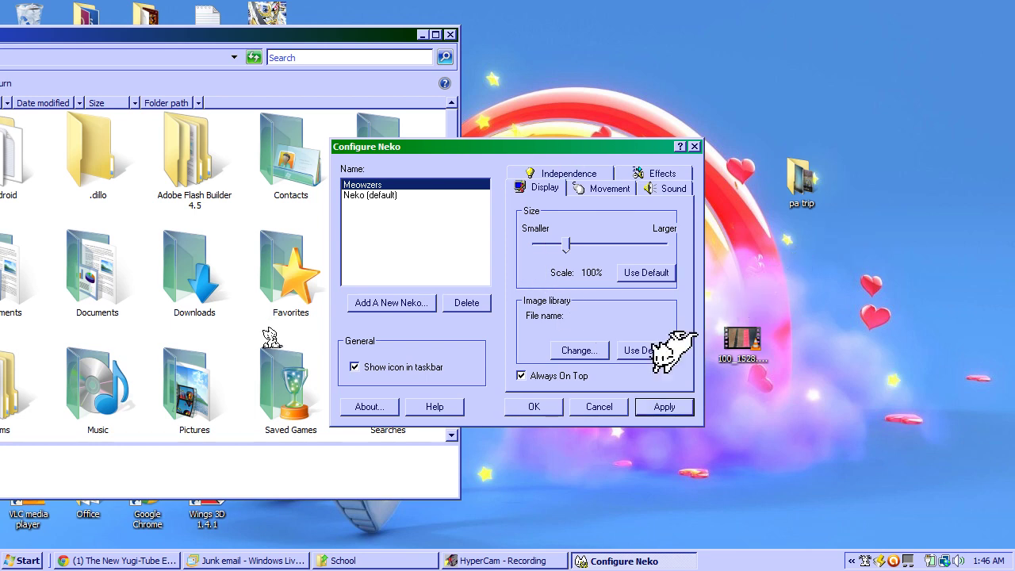
pyautogui.click(309, 319)
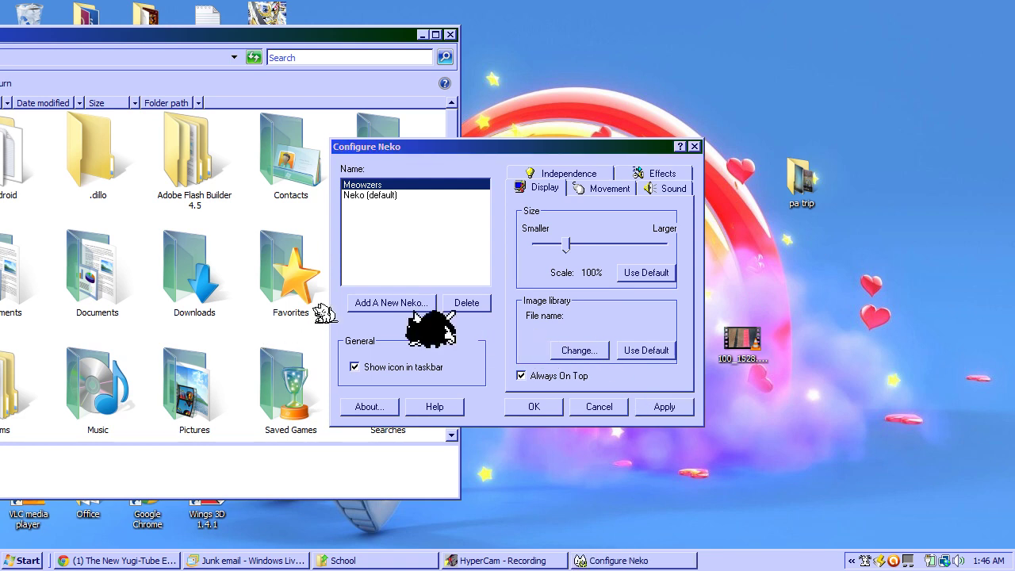